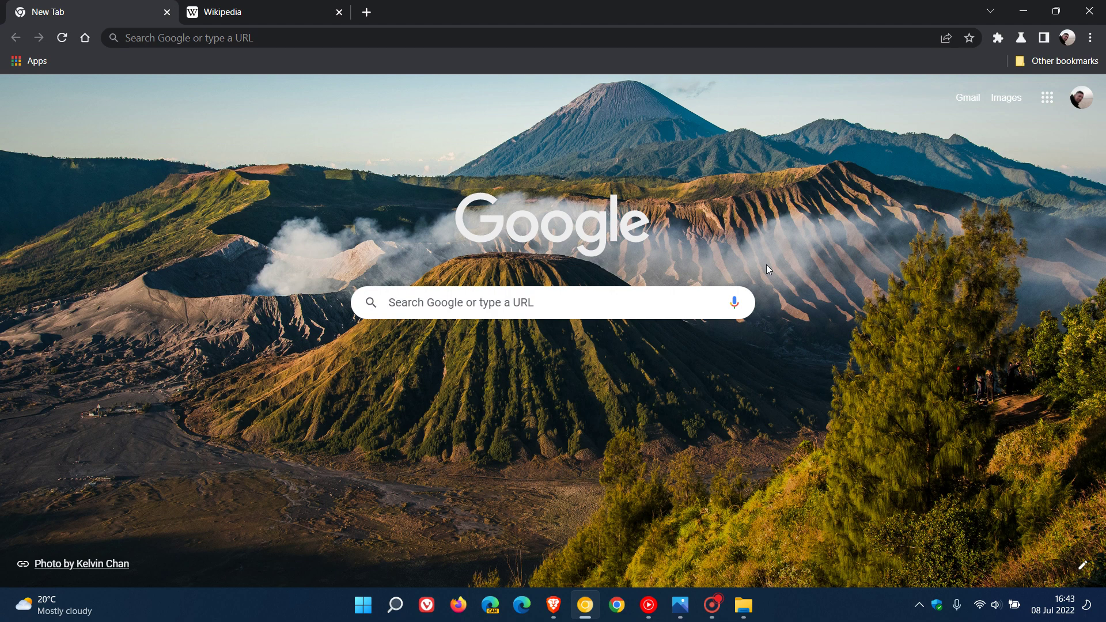
Step: Switch to the Wikipedia tab and open the German-language Wikipedia main page
left_click(219, 17)
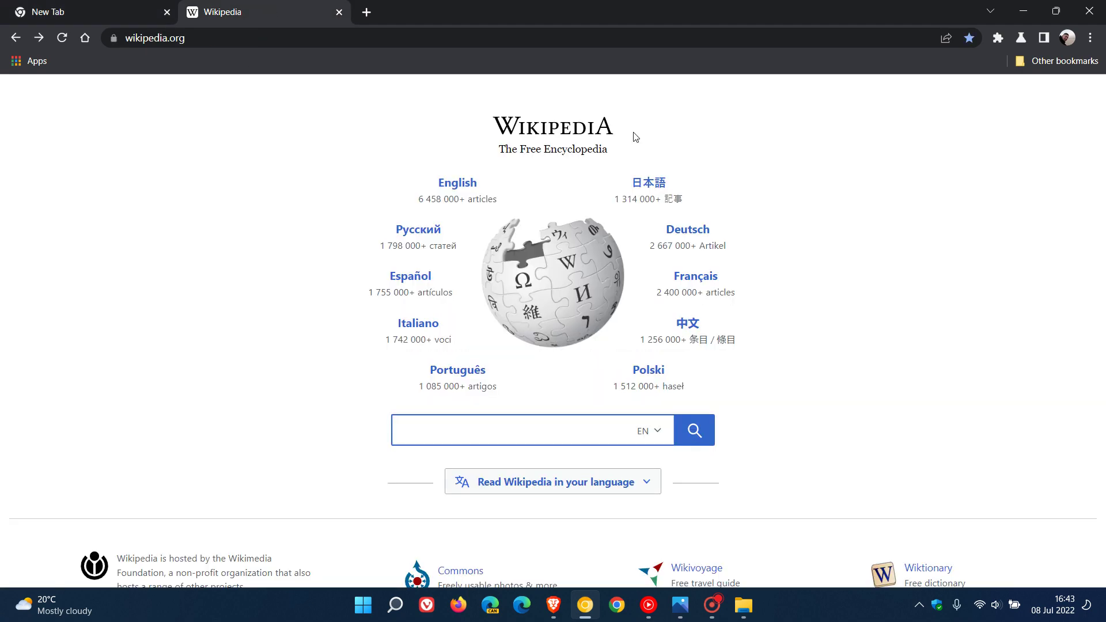
left_click(696, 239)
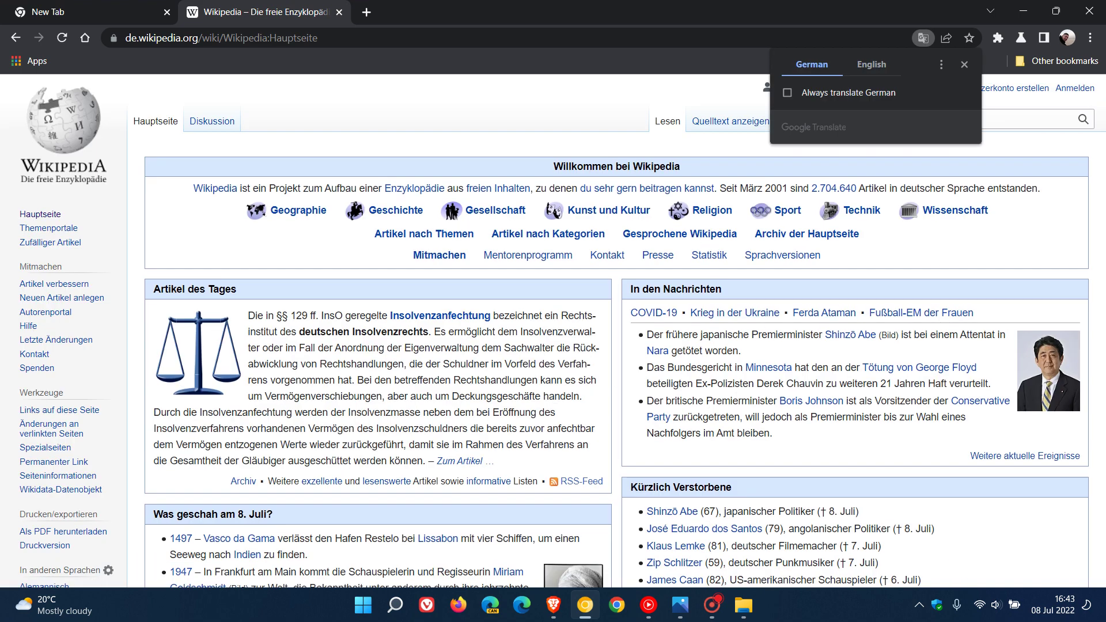
Step: Translate the German Wikipedia page into English, then revert it to the original German
left_click(875, 67)
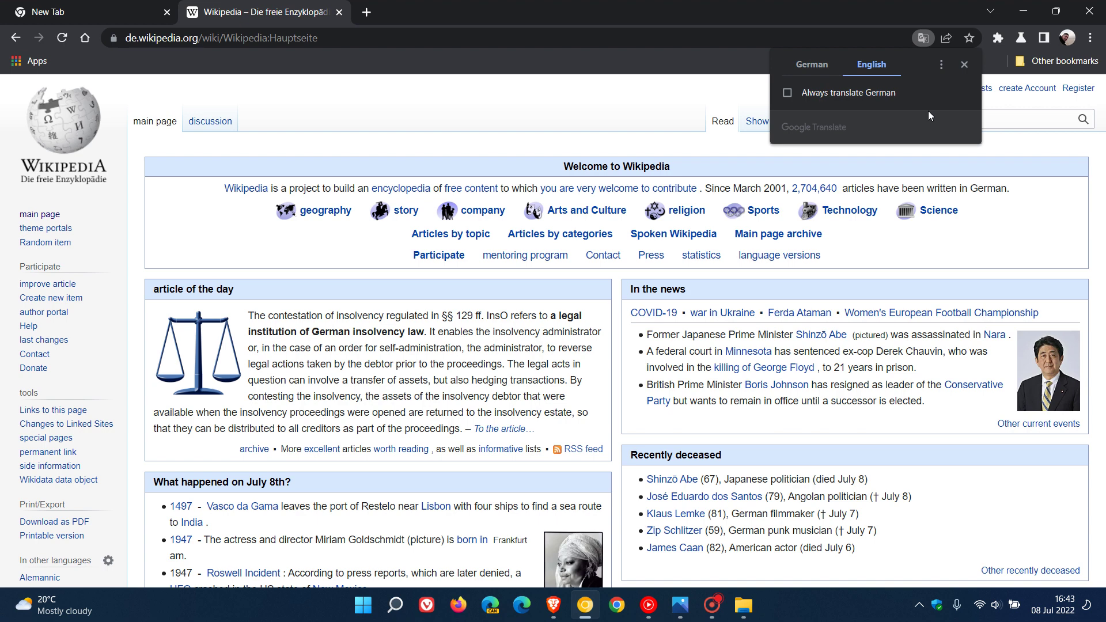
left_click(812, 65)
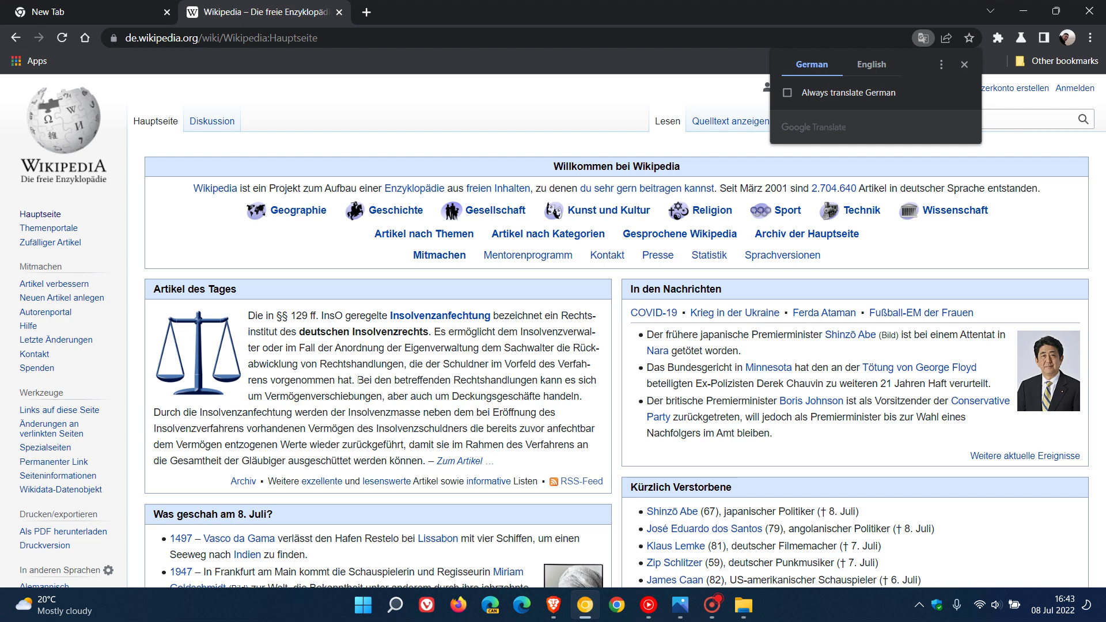
Step: Select 'Bei den betreffenden Rechtshandlungen' in the article of the day
left_click_drag(358, 380, 538, 380)
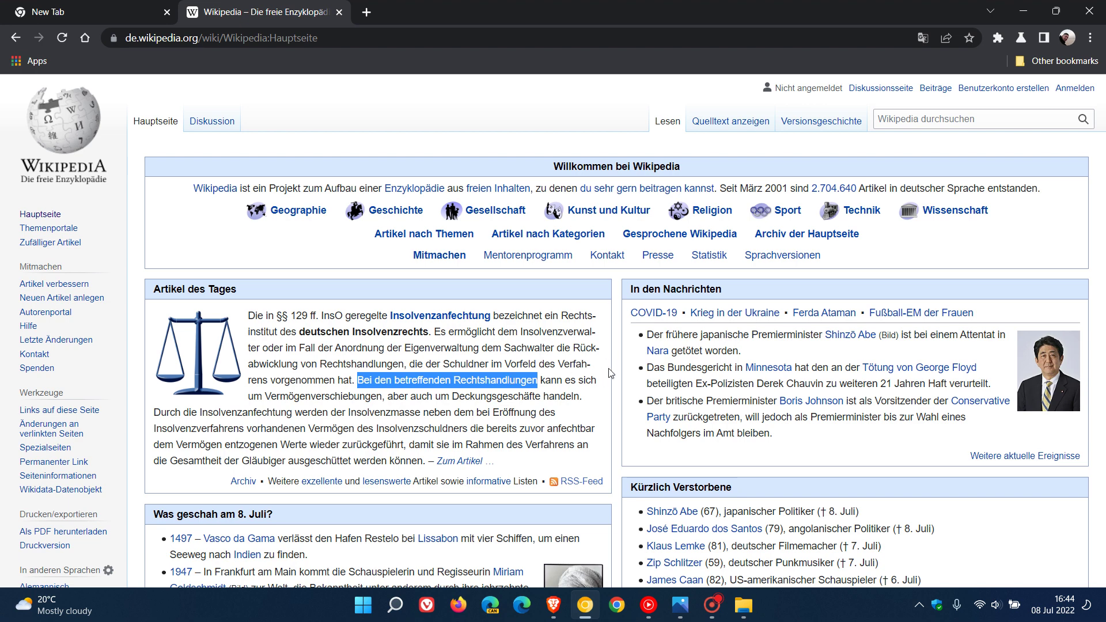
right_click(457, 383)
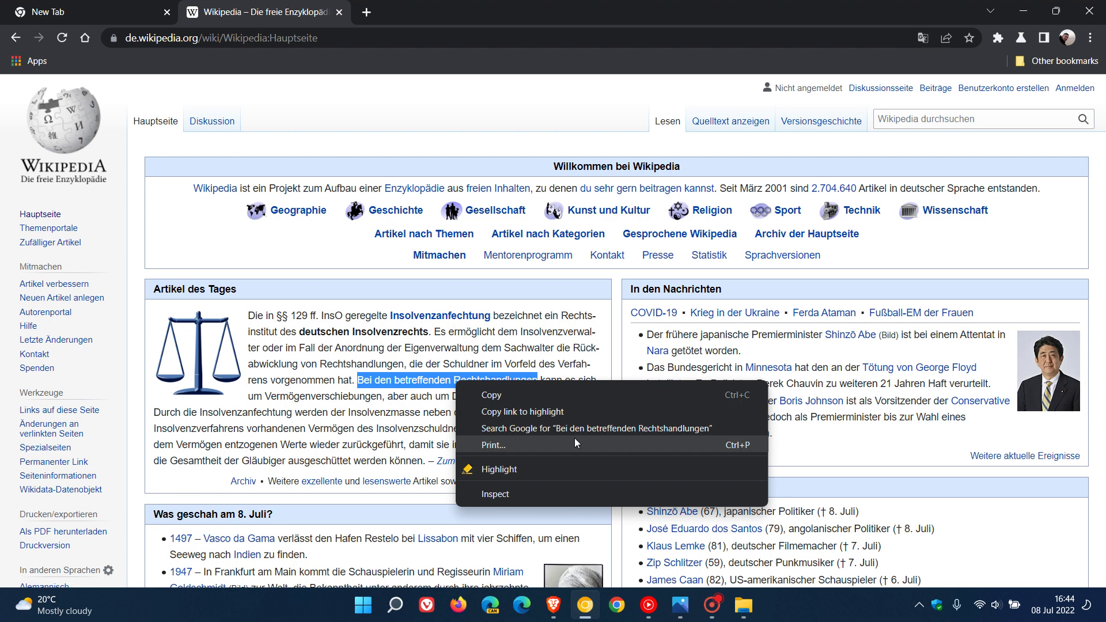
left_click(550, 111)
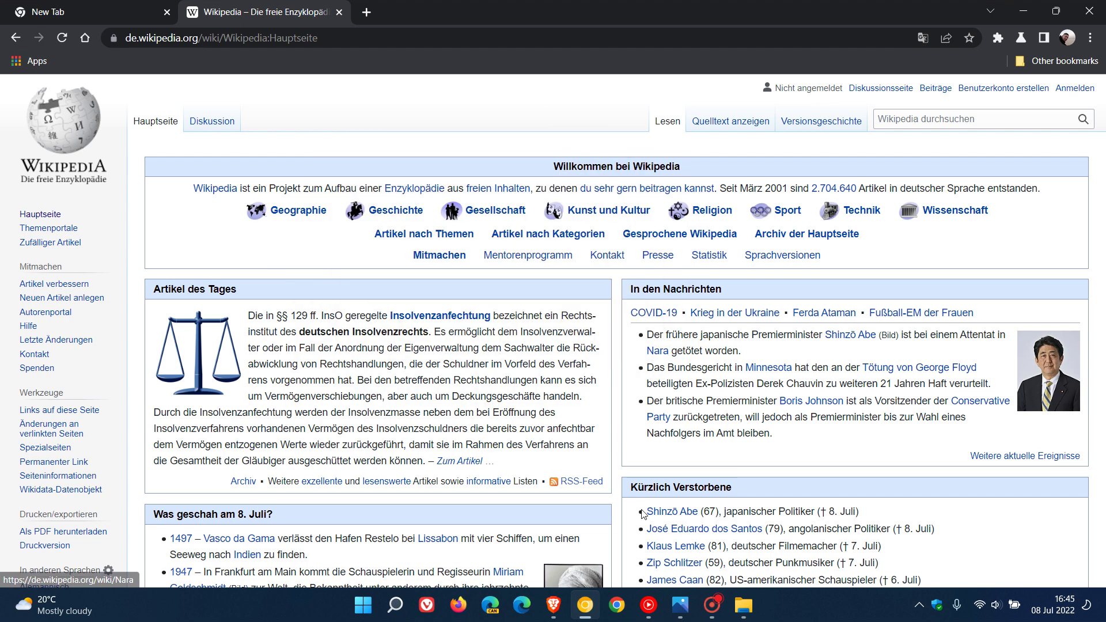
Step: Show 1.jpg in Photos, zoomed in and panned to the translation bubble
left_click(680, 605)
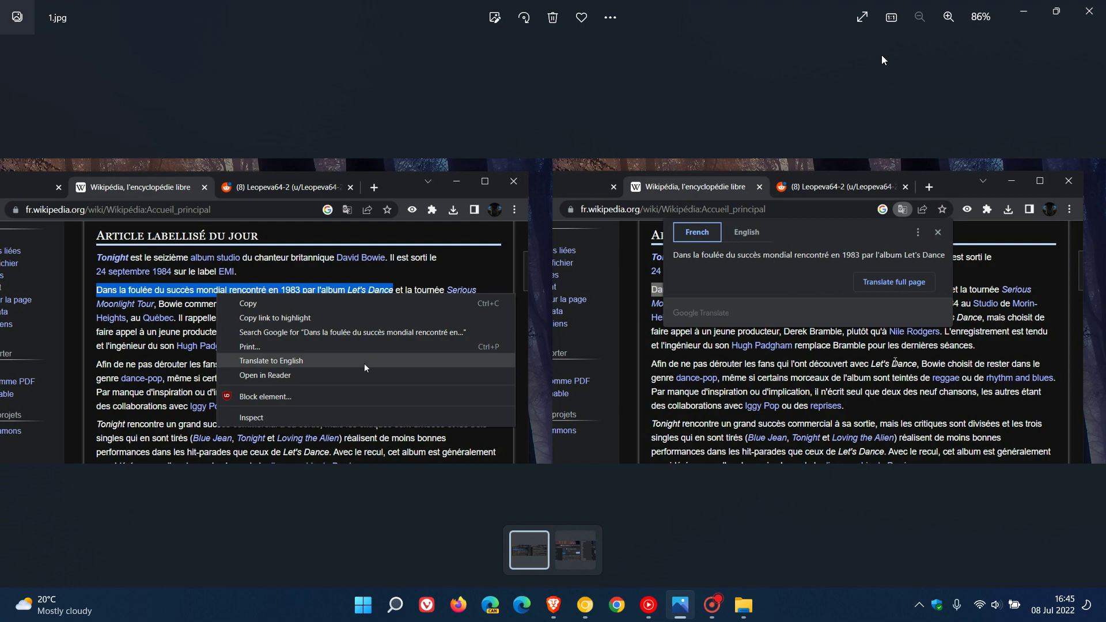
scroll(380, 322, "up", 3)
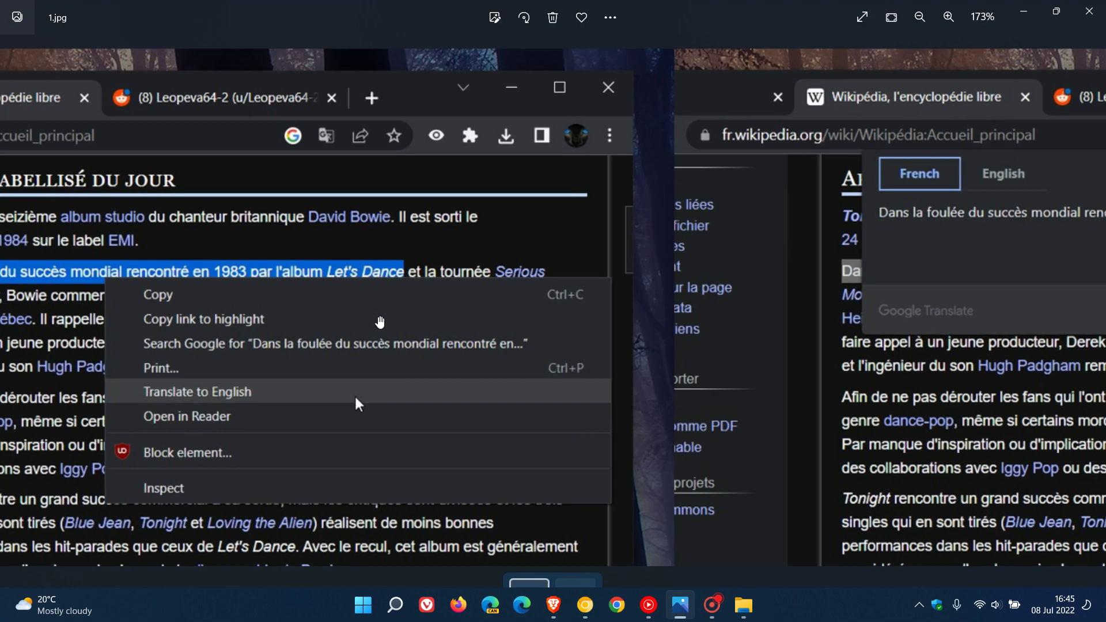
scroll(380, 322, "up", 1)
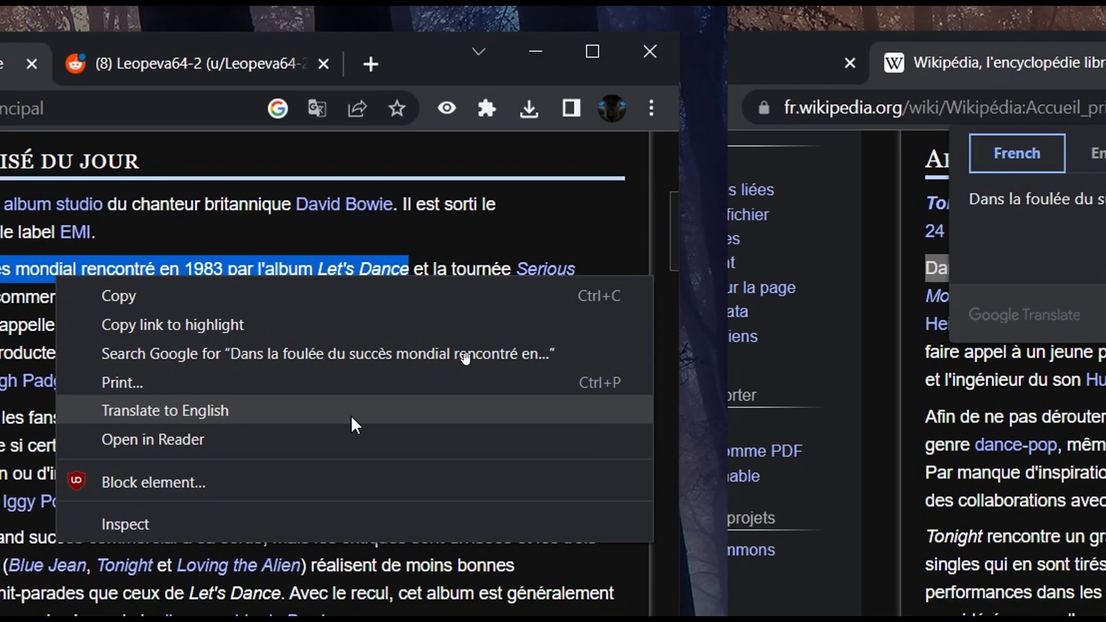
left_click_drag(467, 356, 801, 353)
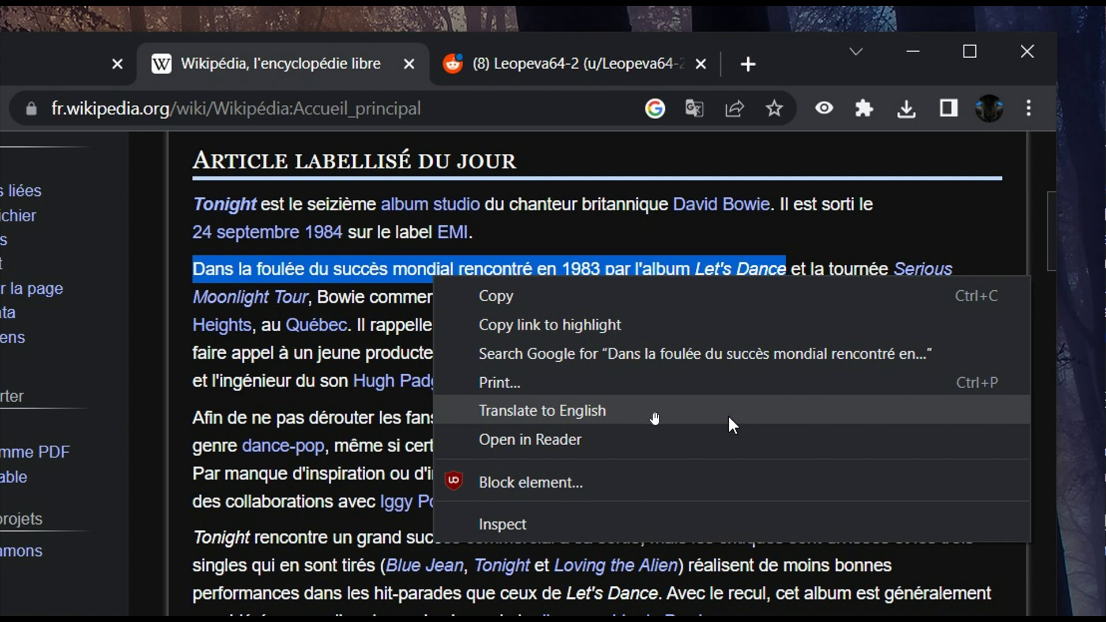
Step: Leave the zoomed view to see the whole 1.jpg screenshot fitted to the window
key("Escape")
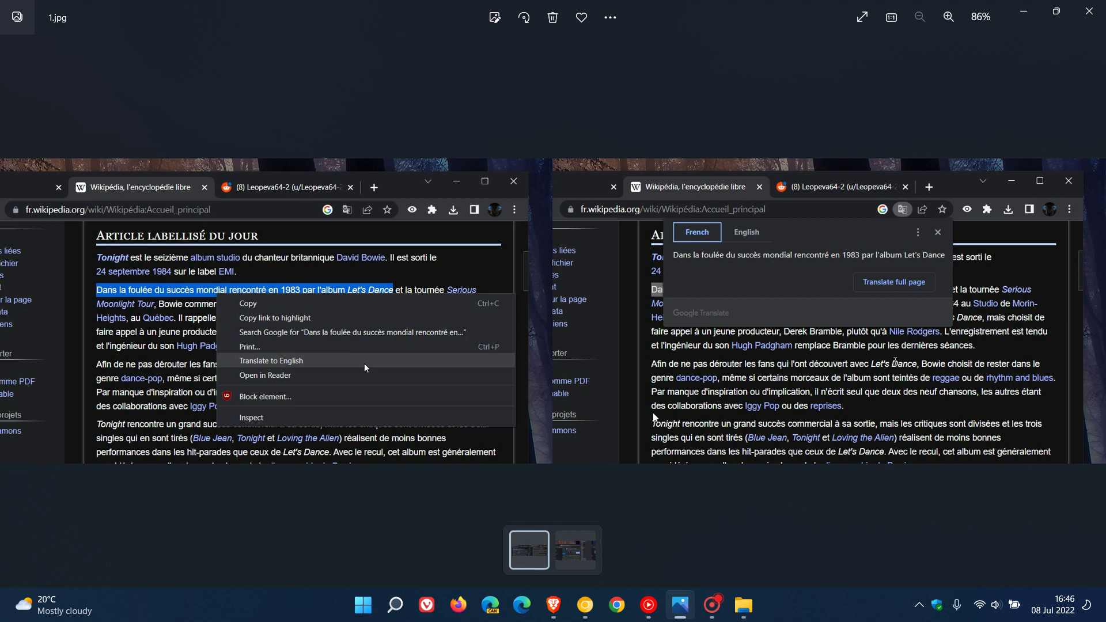
Step: Minimize Photos, reselect 'Bei den betreffenden Rechtshandlungen', and switch to the New Tab page
left_click(1024, 13)
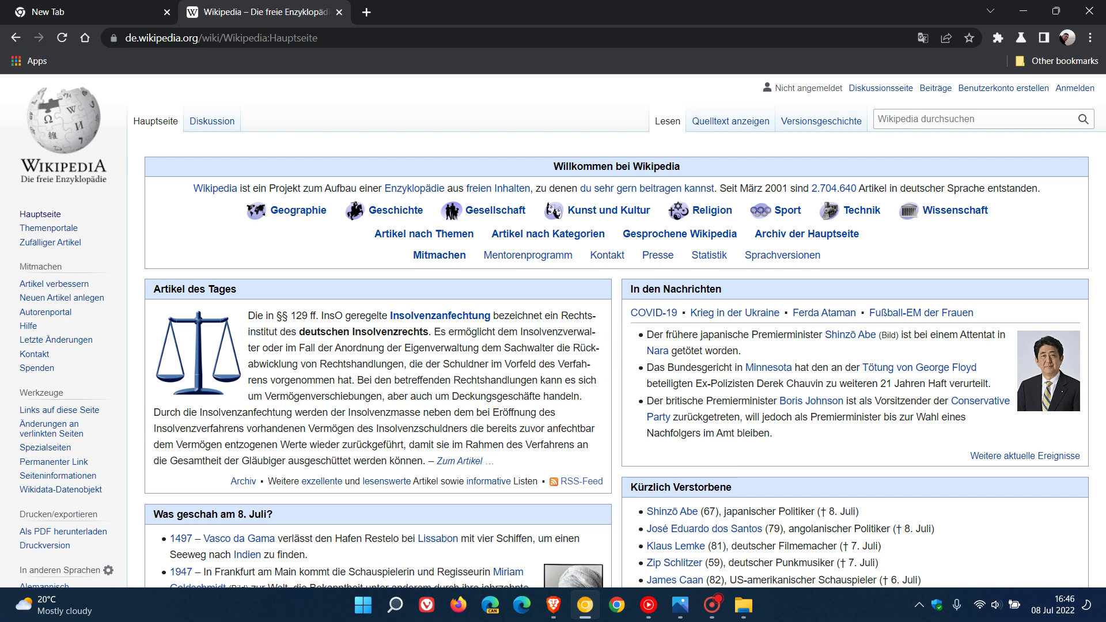
left_click_drag(357, 380, 540, 380)
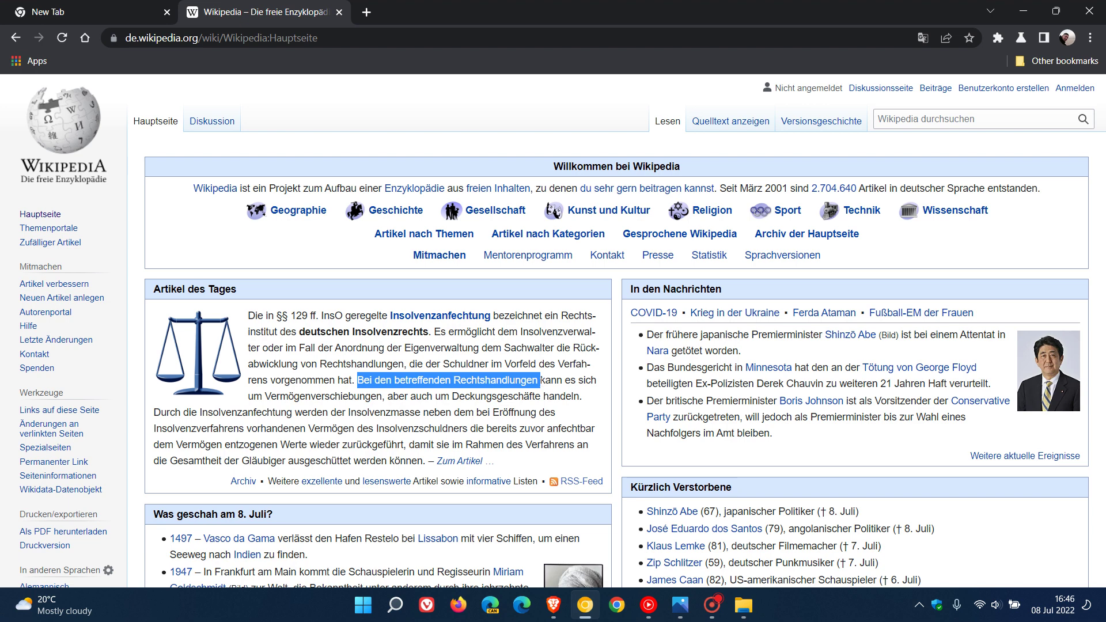
left_click(133, 13)
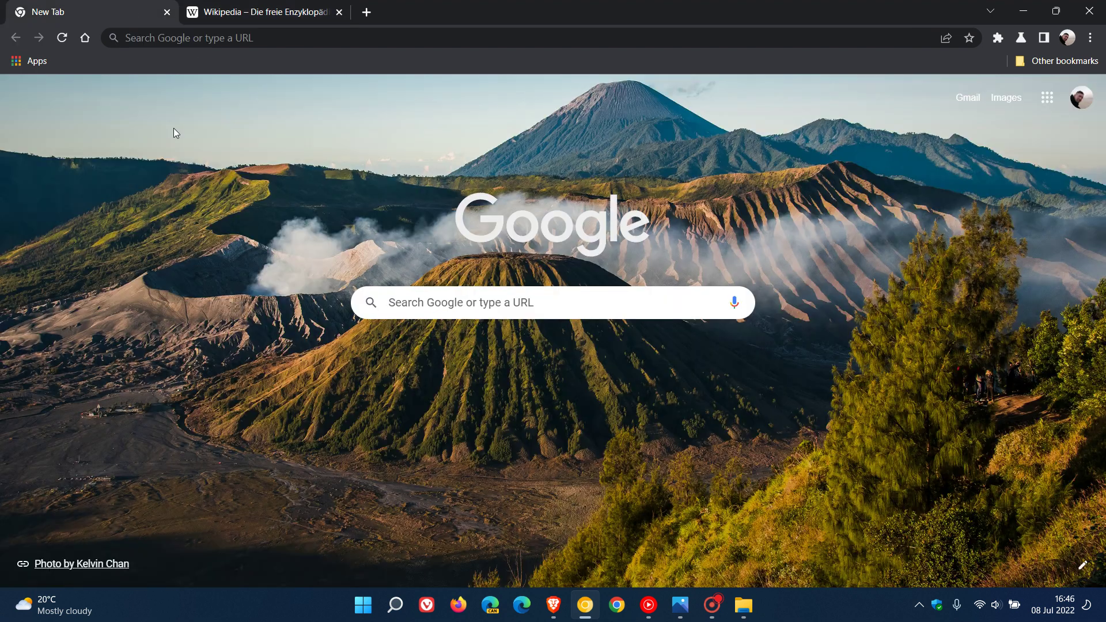